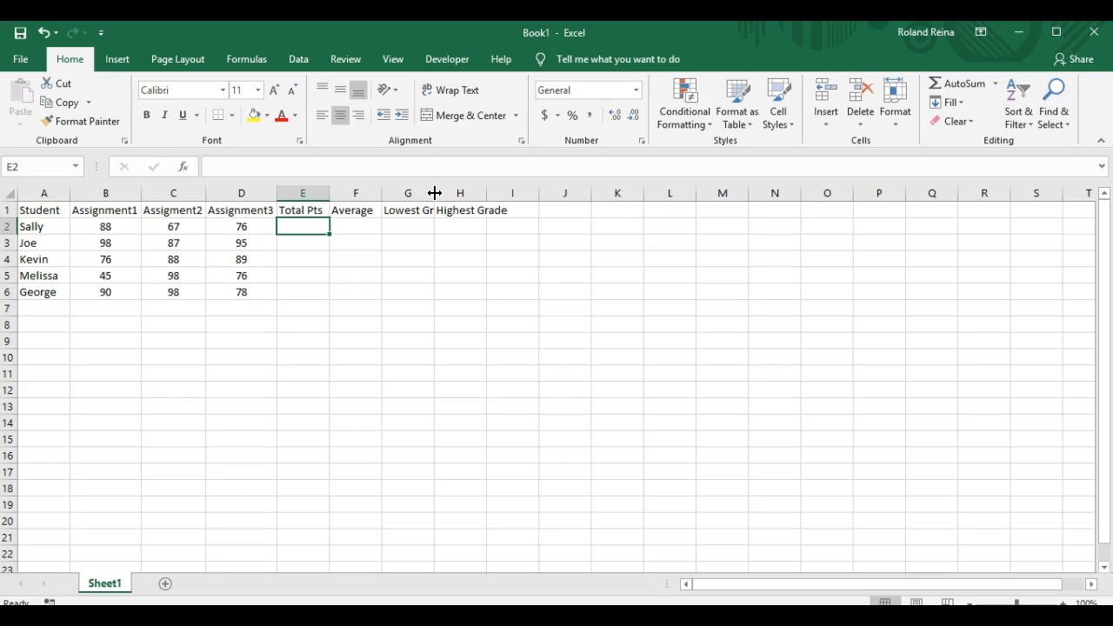
Step: AutoFit column G so the full 'Lowest Grade' heading is visible
{"action": "double_click", "coordinate": [435, 193]}
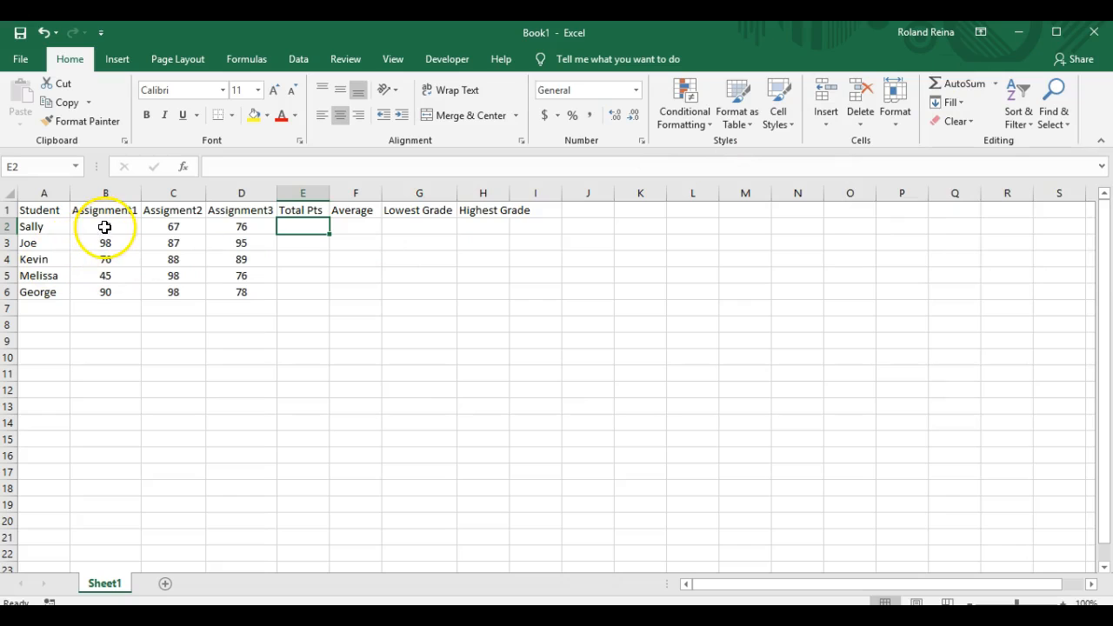
Step: AutoSum the first student's scores B2:D2 into E2, giving a Total Pts of 231
{"action": "left_click_drag", "start_coordinate": [104, 227], "coordinate": [228, 227]}
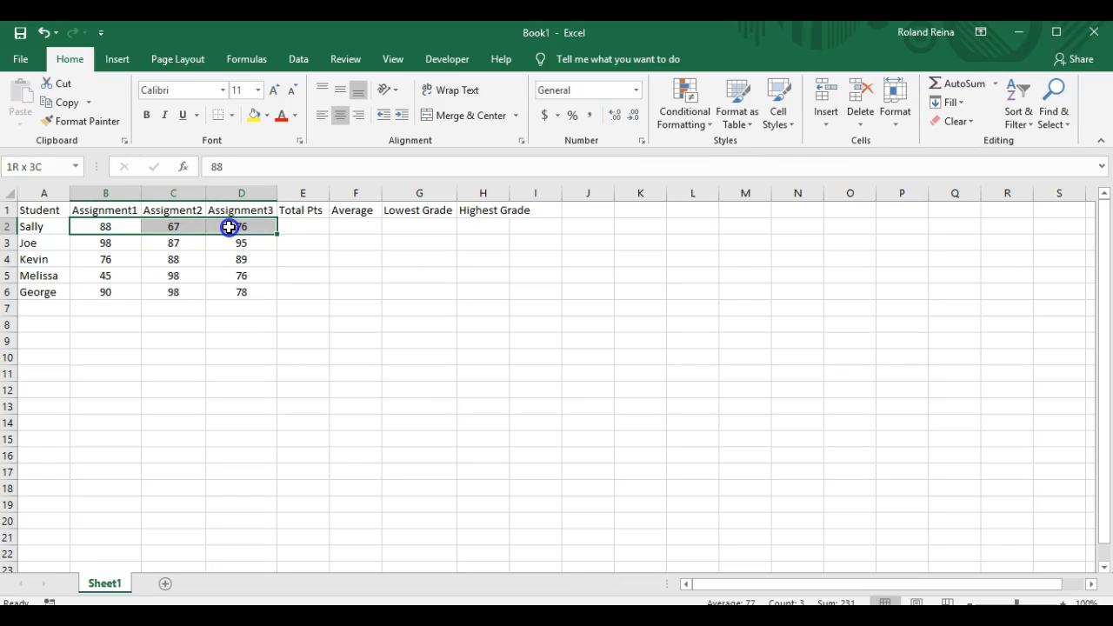
{"action": "left_click_drag", "start_coordinate": [228, 227], "coordinate": [229, 227]}
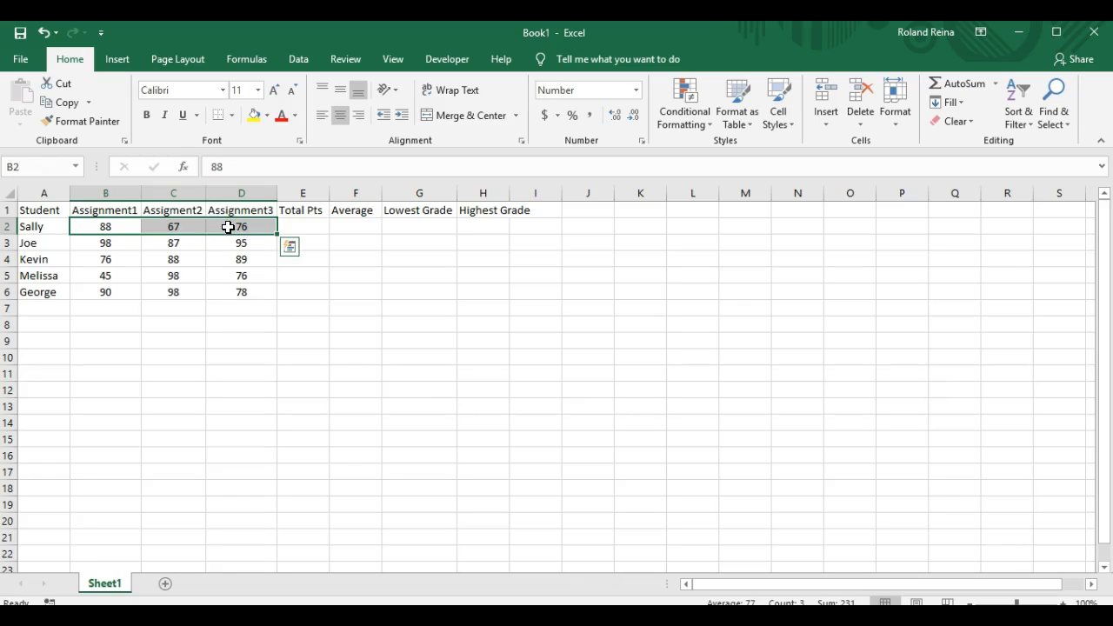
{"action": "left_click", "coordinate": [963, 84]}
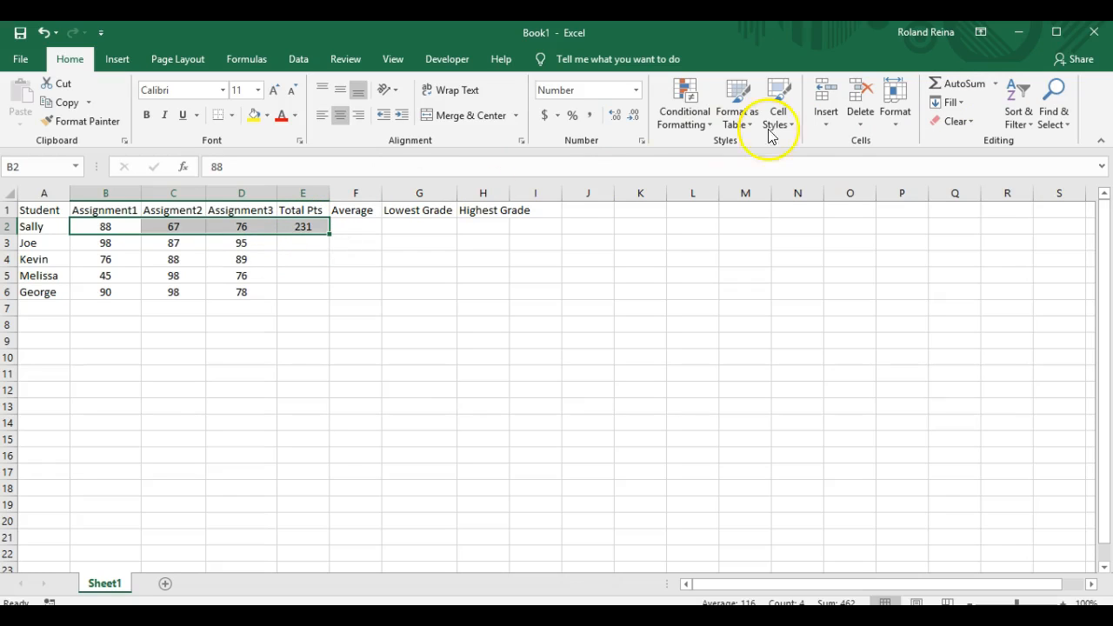
{"action": "left_click", "coordinate": [997, 84]}
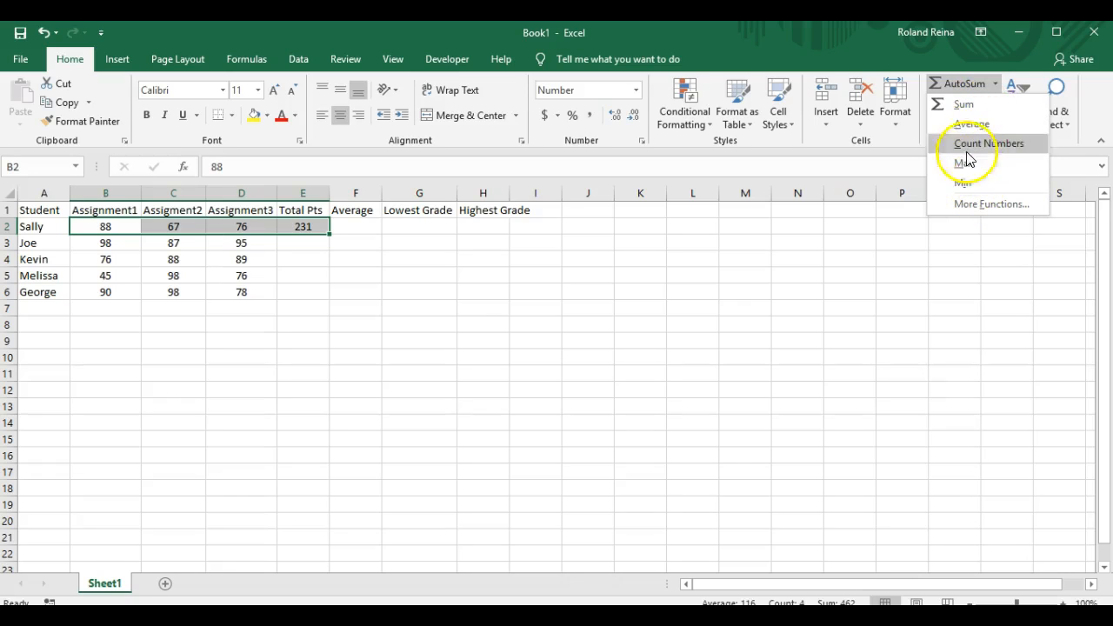
{"action": "left_click", "coordinate": [981, 83]}
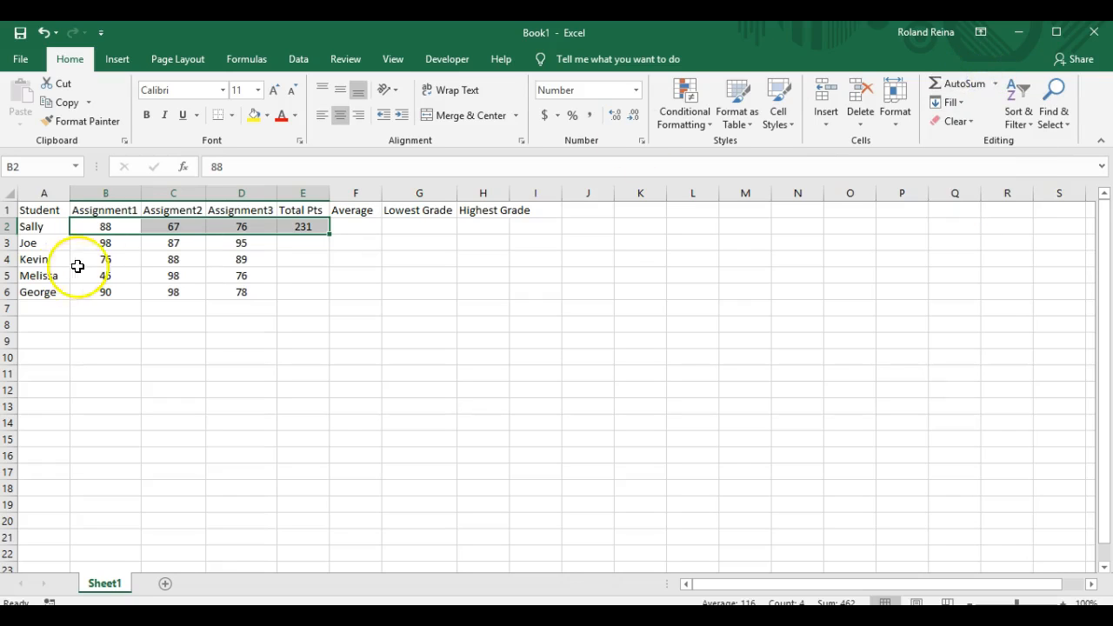
{"action": "left_click", "coordinate": [114, 226]}
Step: Use AutoSum's Average on B2:D2 to put 77 in the Average cell F2
{"action": "left_click_drag", "start_coordinate": [112, 226], "coordinate": [236, 226]}
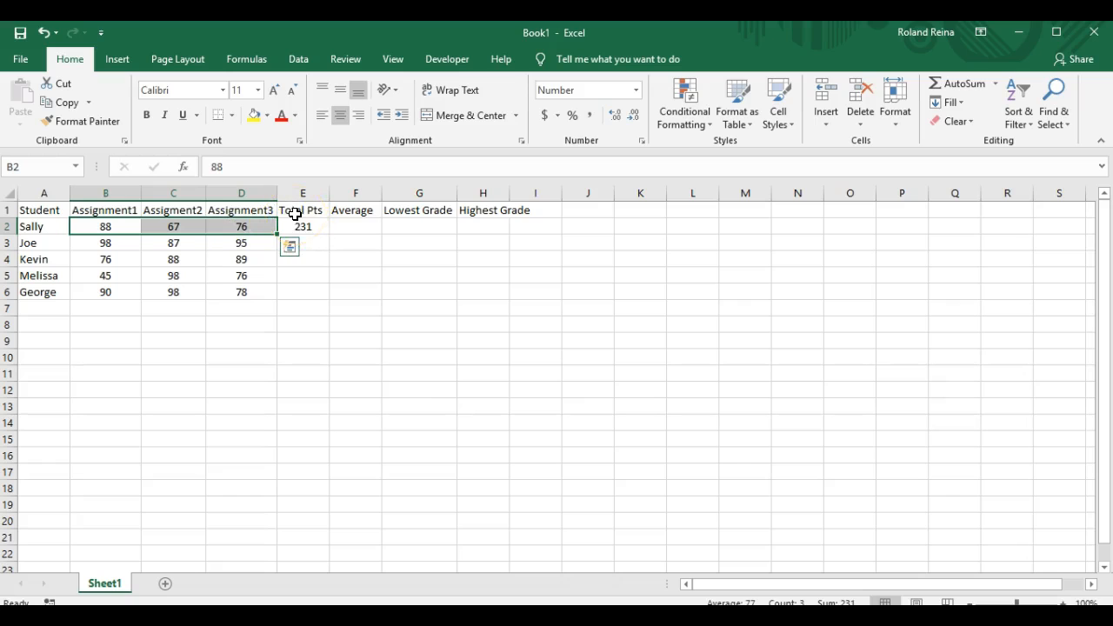
{"action": "left_click", "coordinate": [996, 84]}
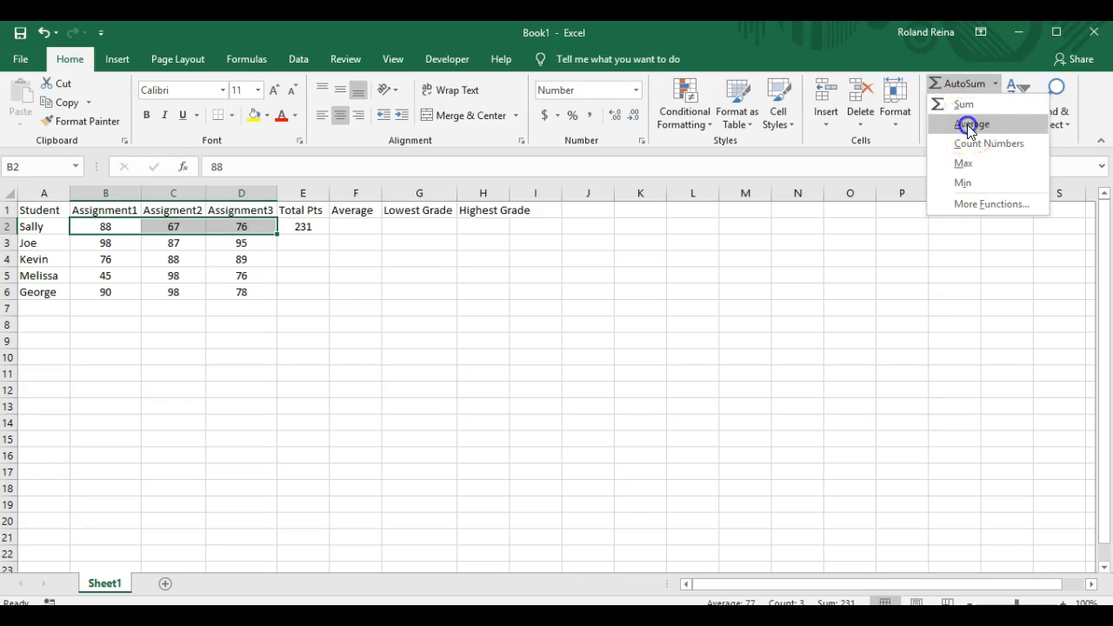
{"action": "left_click", "coordinate": [968, 125]}
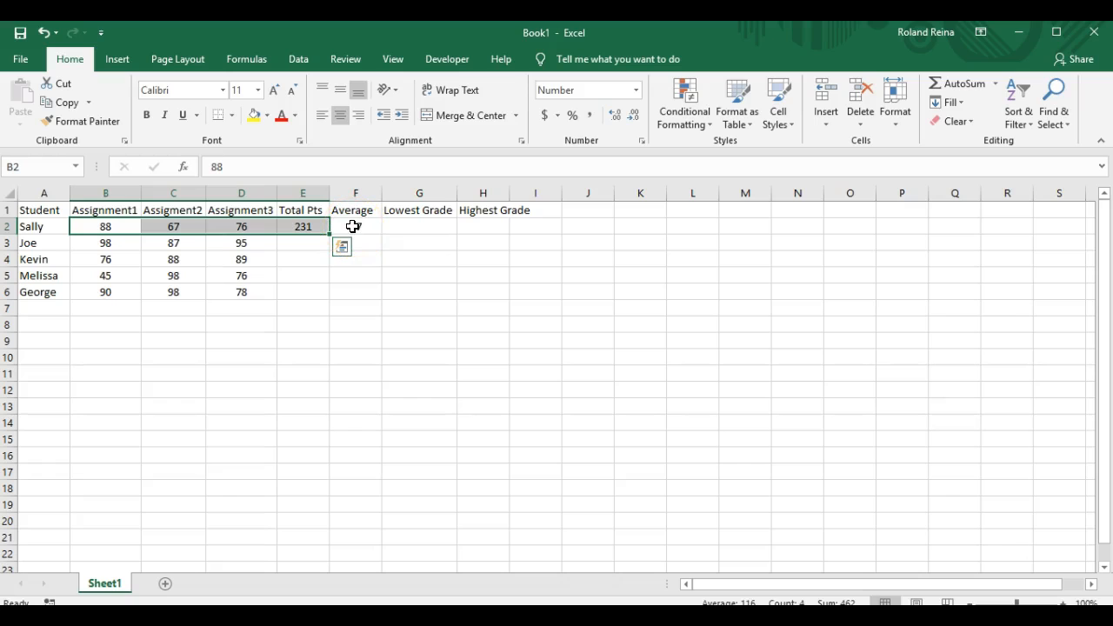
{"action": "left_click", "coordinate": [41, 235]}
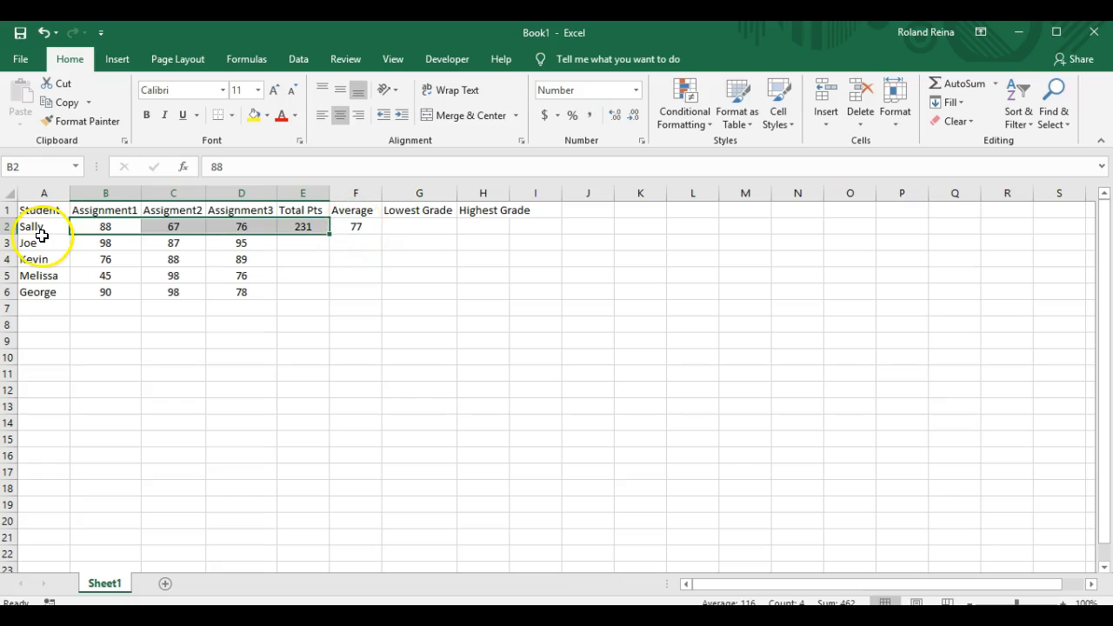
{"action": "left_click", "coordinate": [106, 227]}
{"action": "left_click_drag", "start_coordinate": [106, 227], "coordinate": [248, 227]}
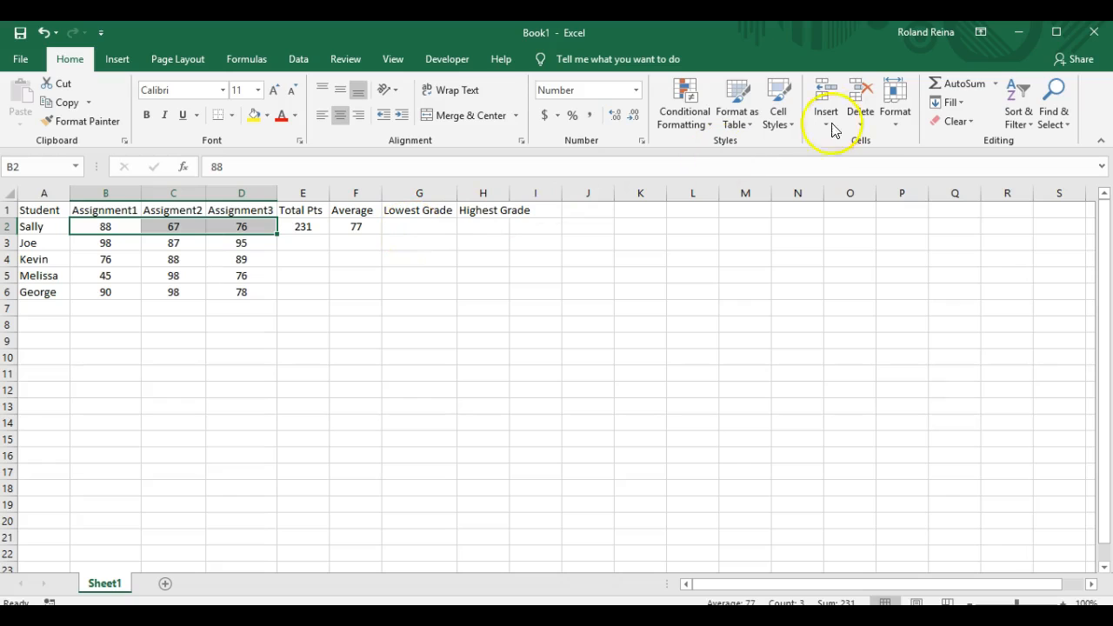
Step: Apply AutoSum's Min to B2:D2, putting 67 in Lowest Grade cell G2
{"action": "left_click", "coordinate": [997, 84]}
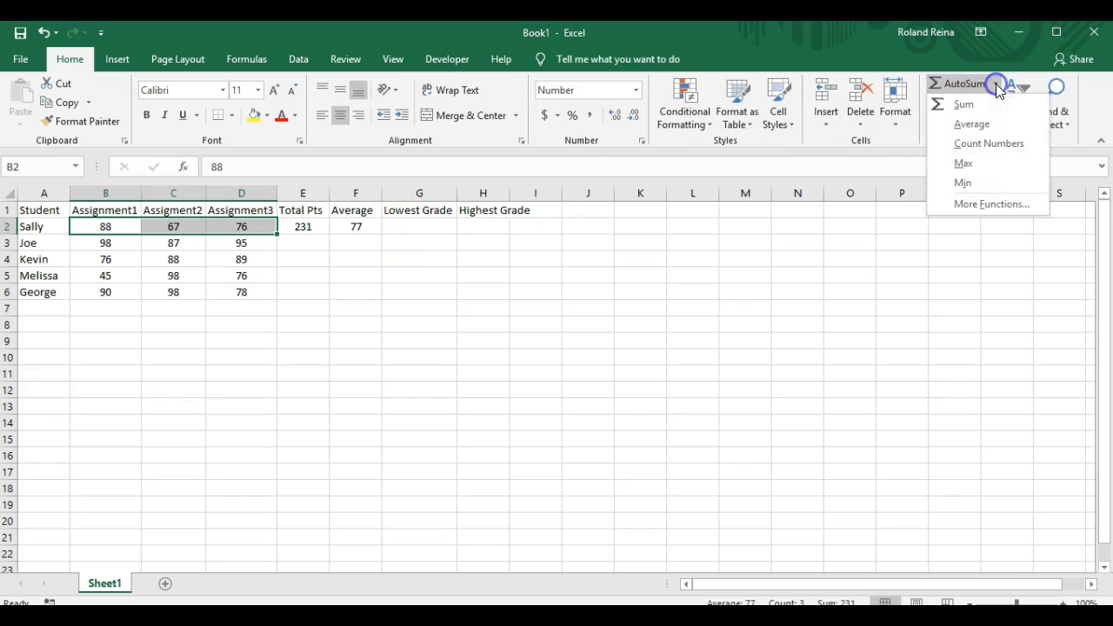
{"action": "left_click", "coordinate": [963, 183]}
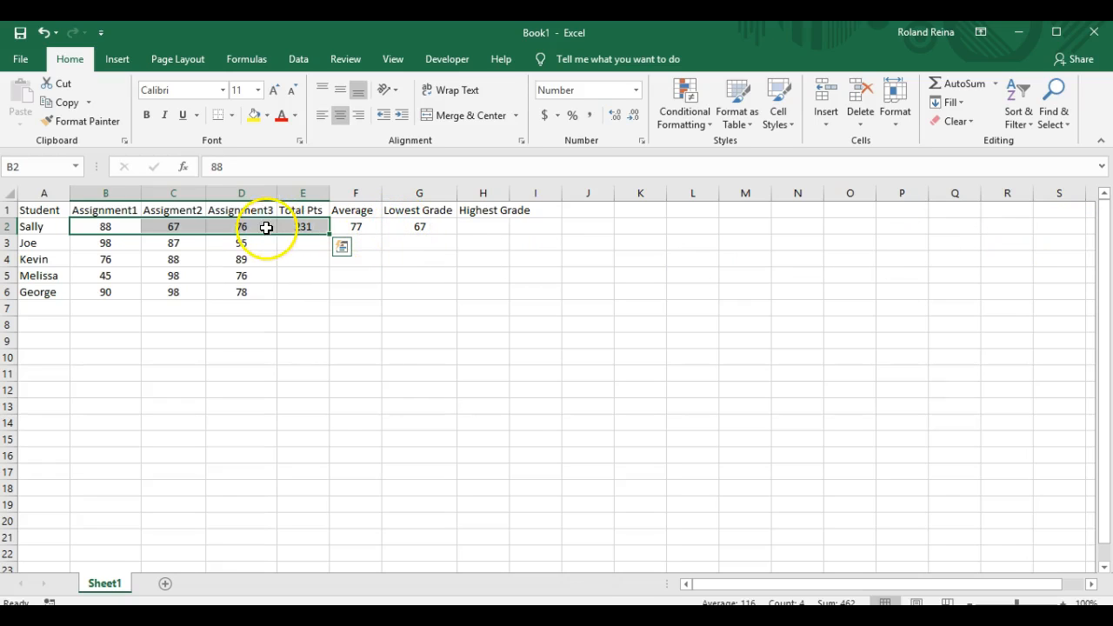
{"action": "left_click_drag", "start_coordinate": [120, 227], "coordinate": [247, 228]}
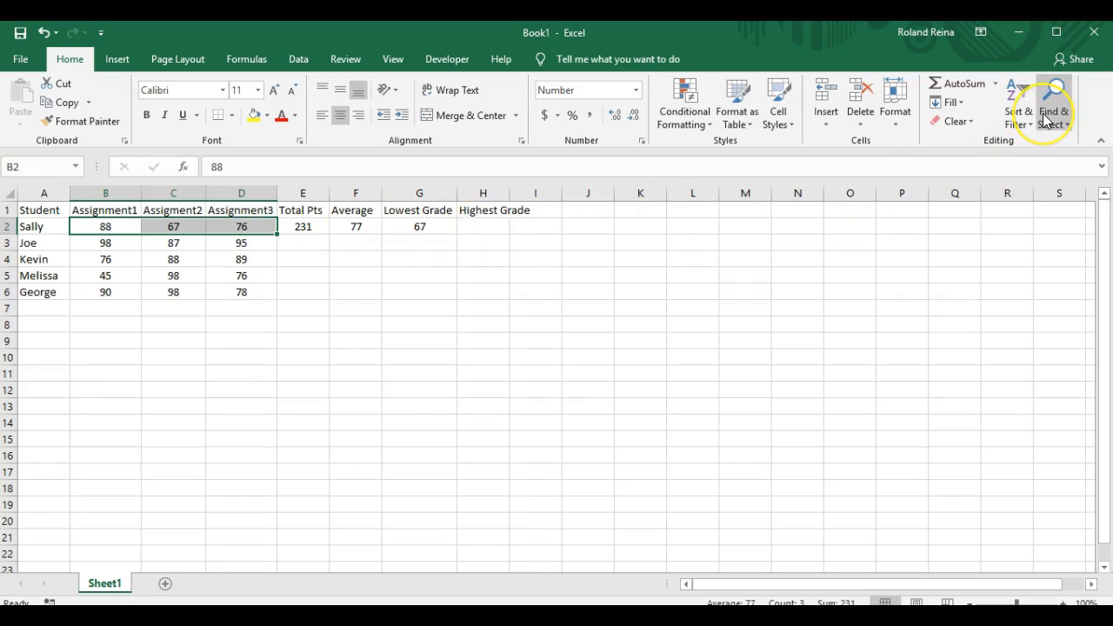
Step: Apply AutoSum's Max to B2:D2, putting 88 in Highest Grade cell H2
{"action": "left_click", "coordinate": [996, 84]}
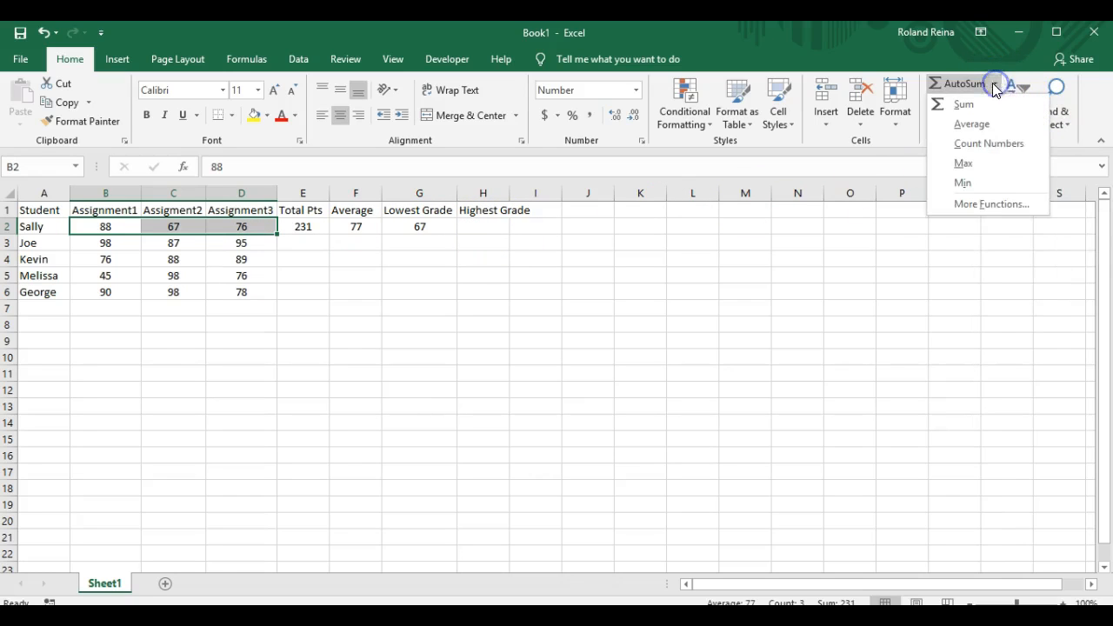
{"action": "left_click", "coordinate": [971, 163]}
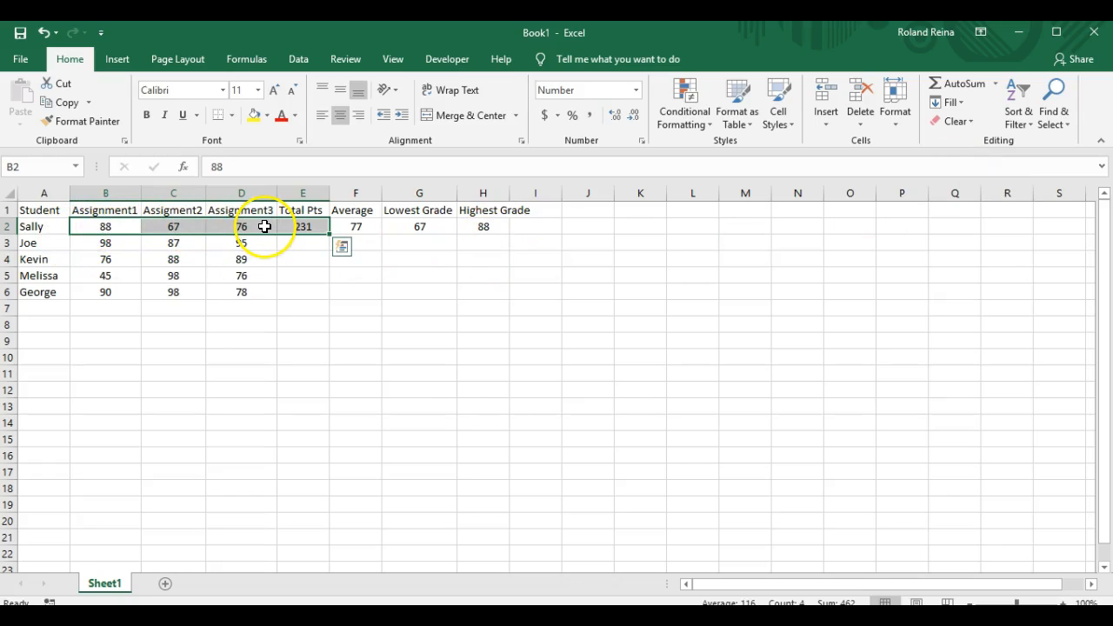
{"action": "left_click", "coordinate": [124, 227]}
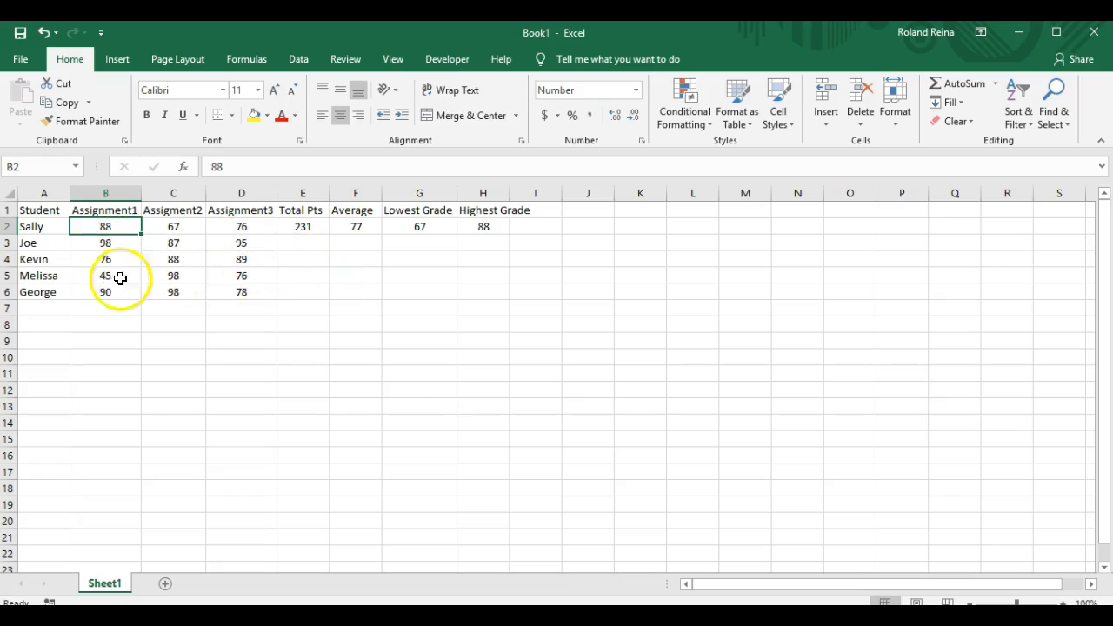
Step: Fill the SUM formula in E2 down to E6 with the fill handle
{"action": "left_click", "coordinate": [314, 226]}
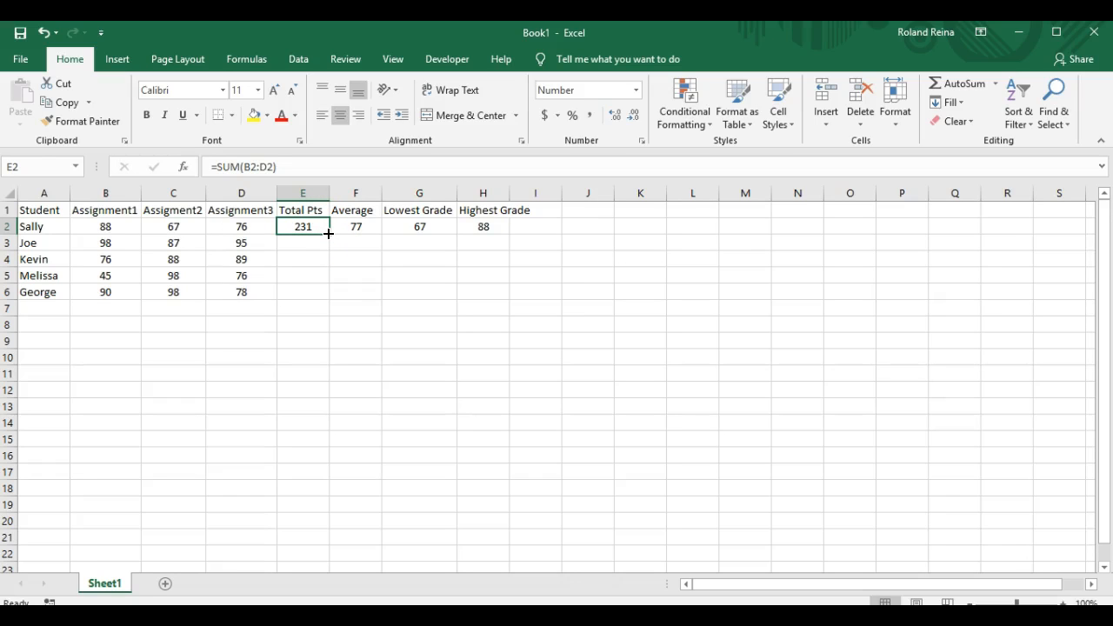
{"action": "double_click", "coordinate": [329, 234]}
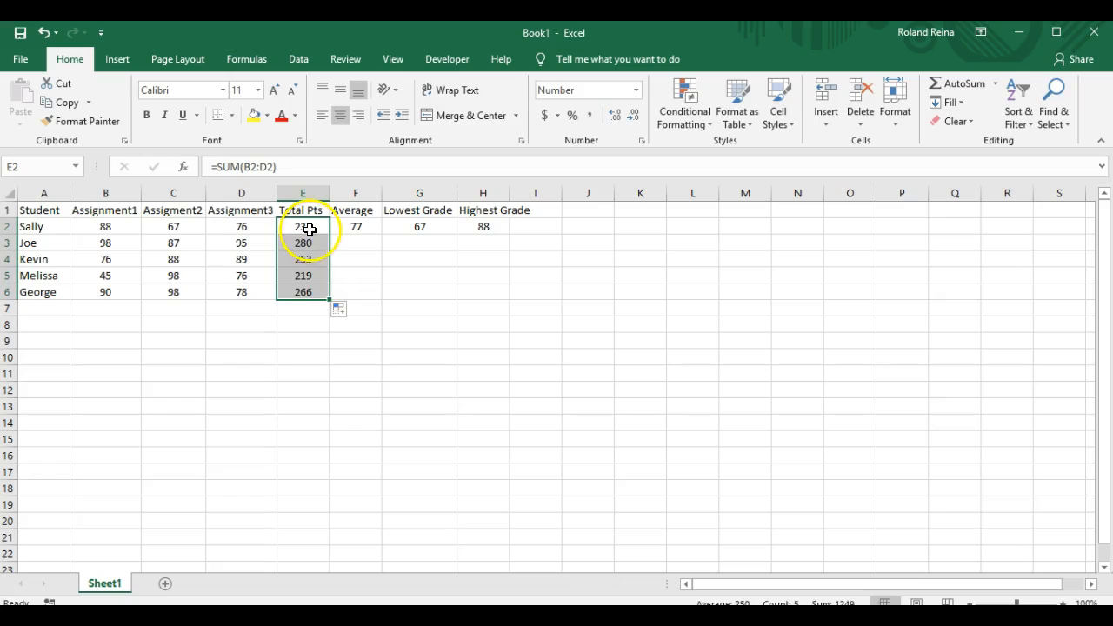
{"action": "left_click", "coordinate": [310, 229]}
Step: Check the filled Total Pts formulas in E3–E6 (280, 253, 219, 266)
{"action": "left_click", "coordinate": [308, 244]}
{"action": "left_click", "coordinate": [305, 259]}
{"action": "left_click", "coordinate": [307, 277]}
{"action": "left_click", "coordinate": [311, 293]}
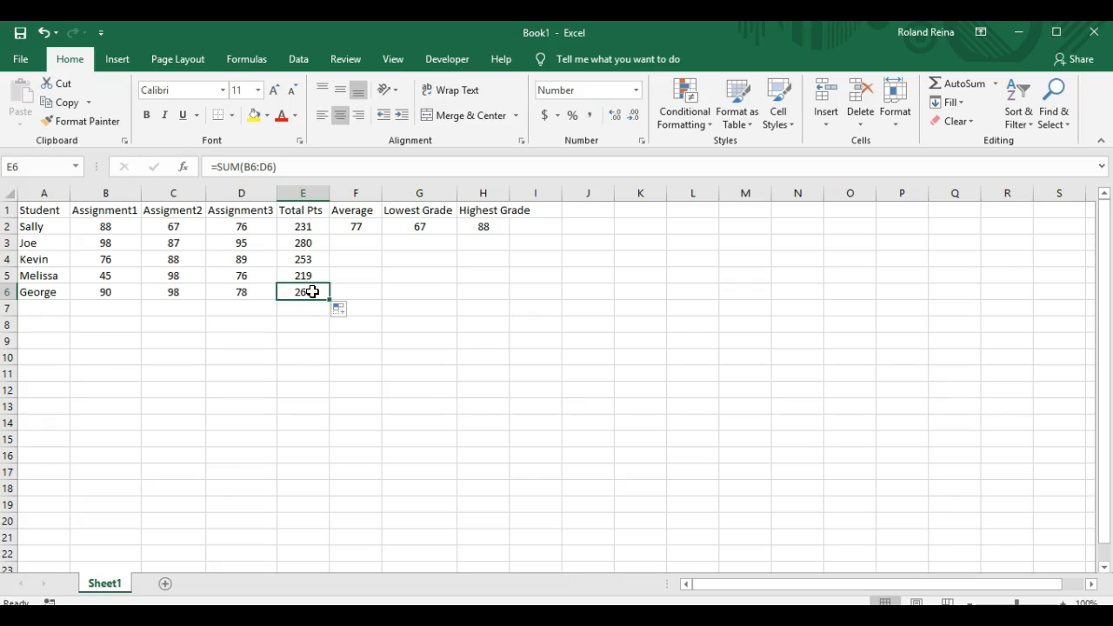
Step: Fill the AVERAGE, MIN and MAX formulas in F2:H2 down to row 6
{"action": "left_click", "coordinate": [359, 227]}
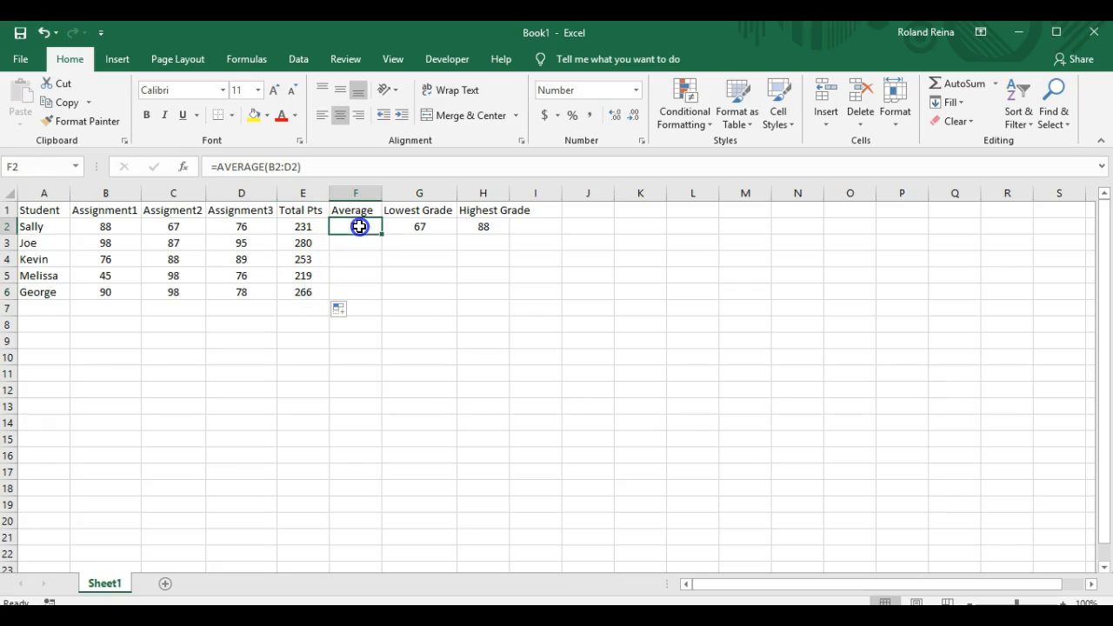
{"action": "left_click_drag", "start_coordinate": [359, 226], "coordinate": [481, 229]}
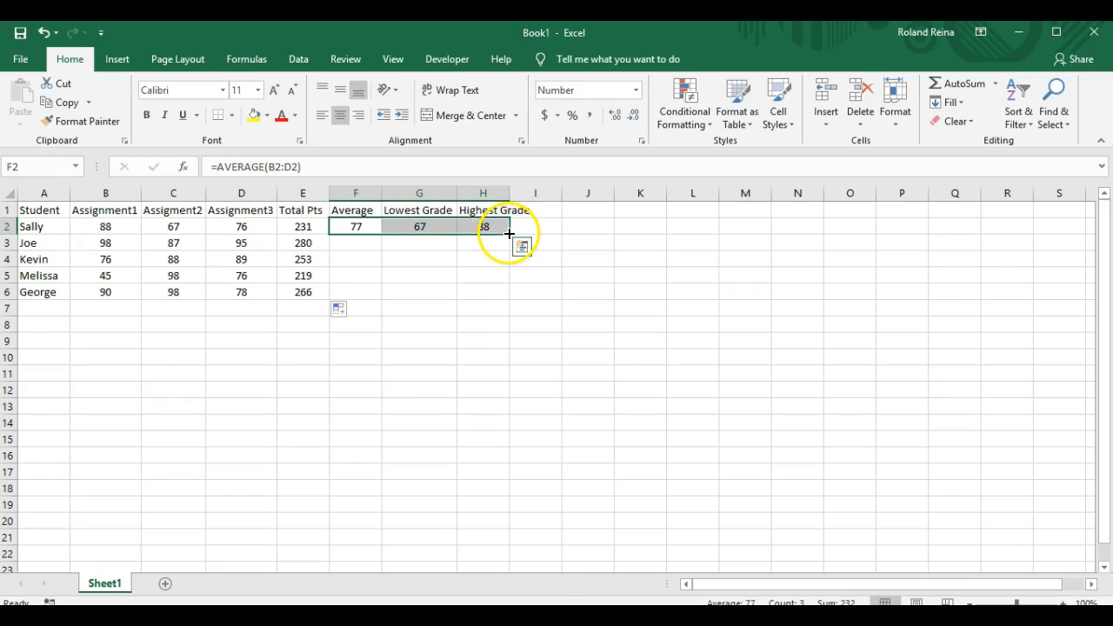
{"action": "double_click", "coordinate": [509, 235]}
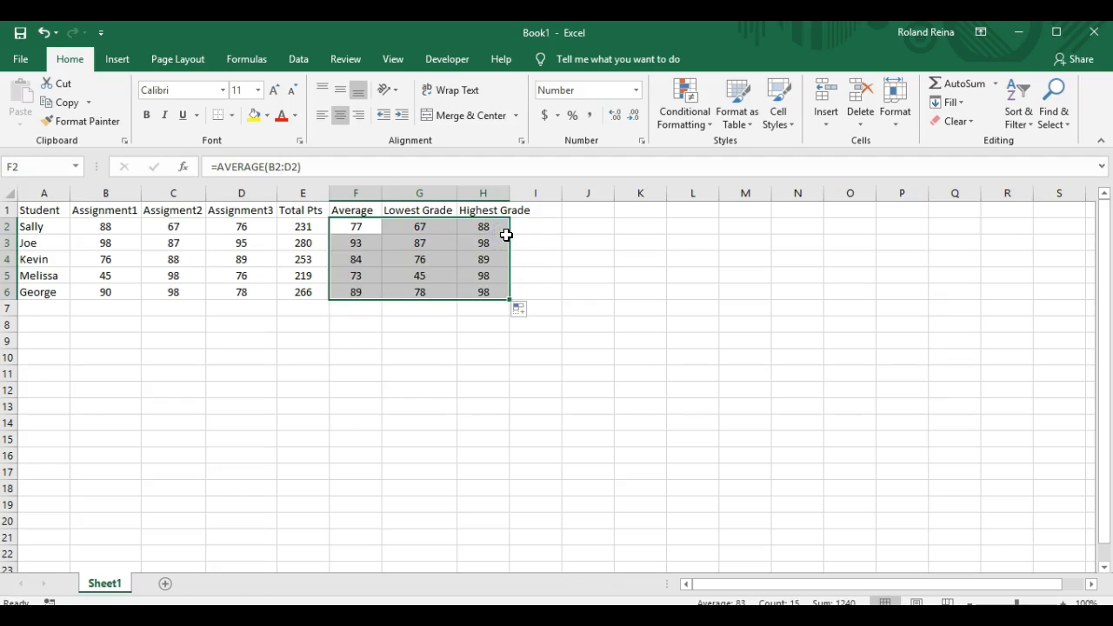
{"action": "left_click", "coordinate": [357, 229]}
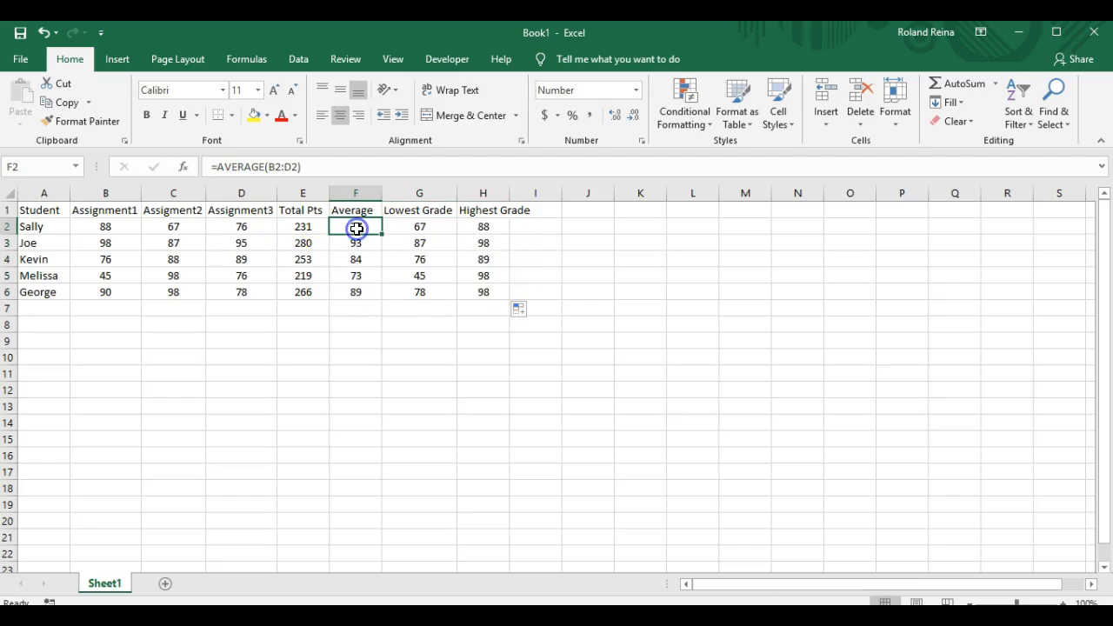
{"action": "left_click", "coordinate": [297, 229]}
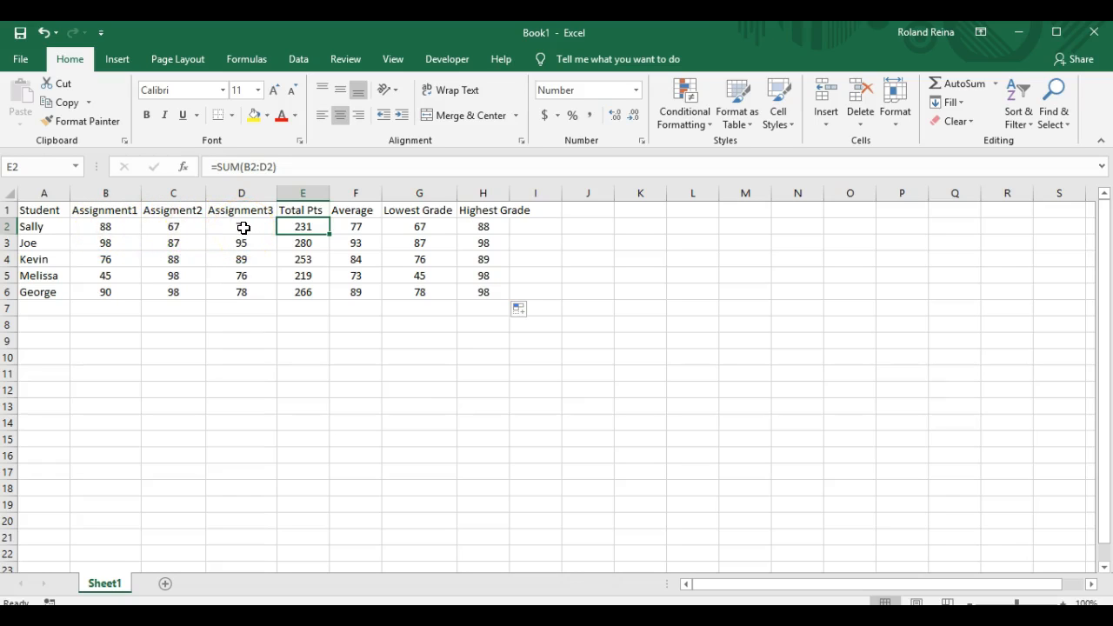
{"action": "left_click", "coordinate": [308, 243]}
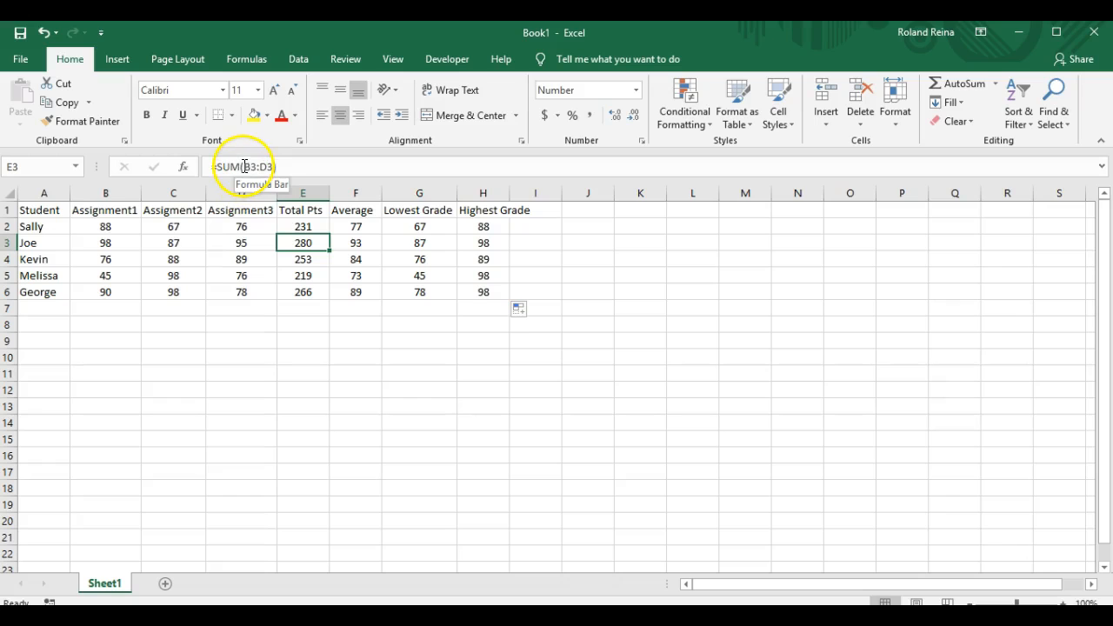
{"action": "left_click_drag", "start_coordinate": [244, 166], "coordinate": [271, 166]}
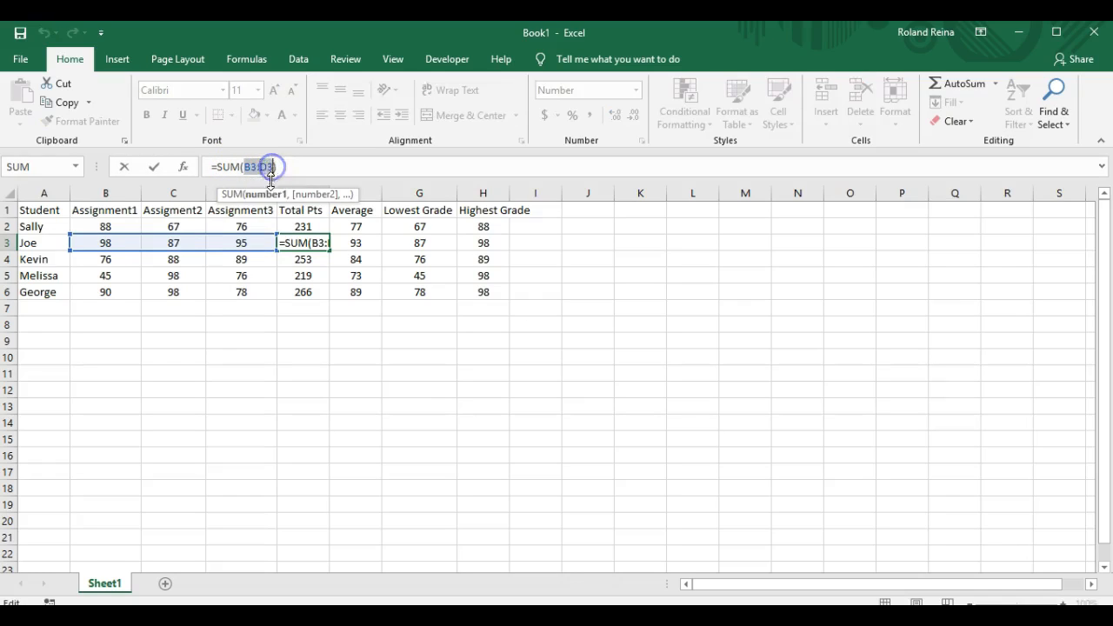
{"action": "left_click", "coordinate": [296, 260]}
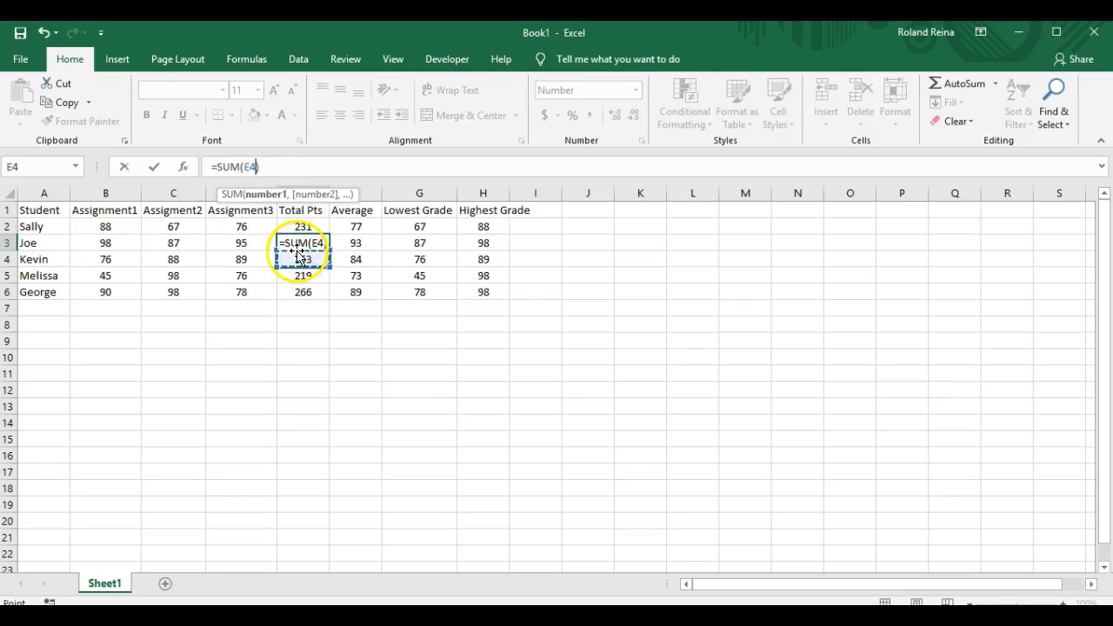
{"action": "key", "text": "Escape"}
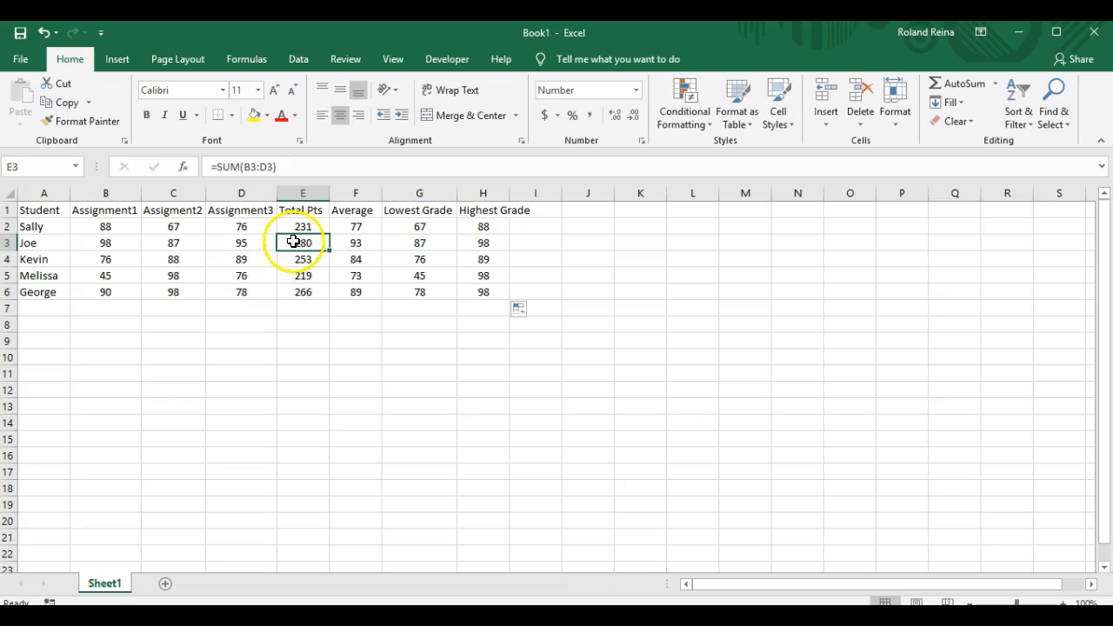
{"action": "left_click", "coordinate": [307, 259]}
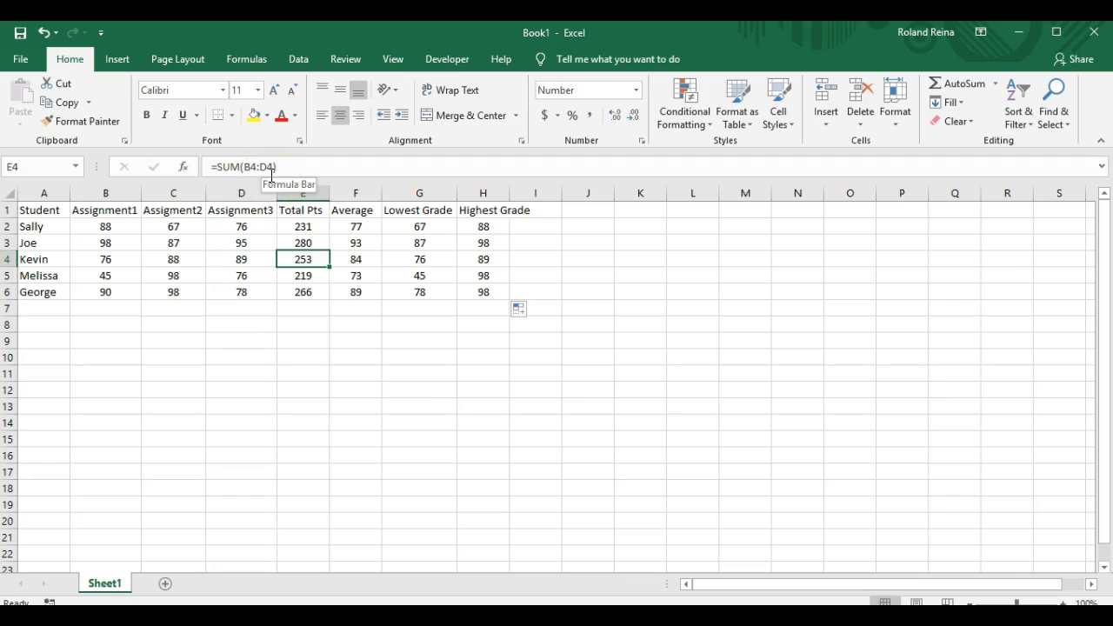
{"action": "left_click", "coordinate": [307, 275]}
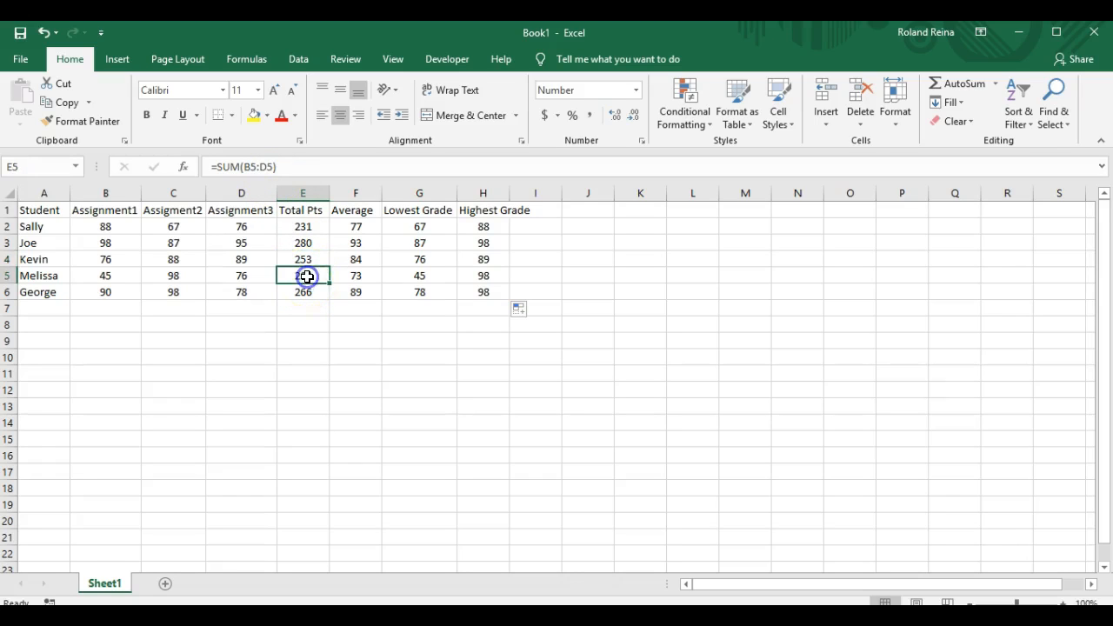
{"action": "left_click", "coordinate": [308, 291]}
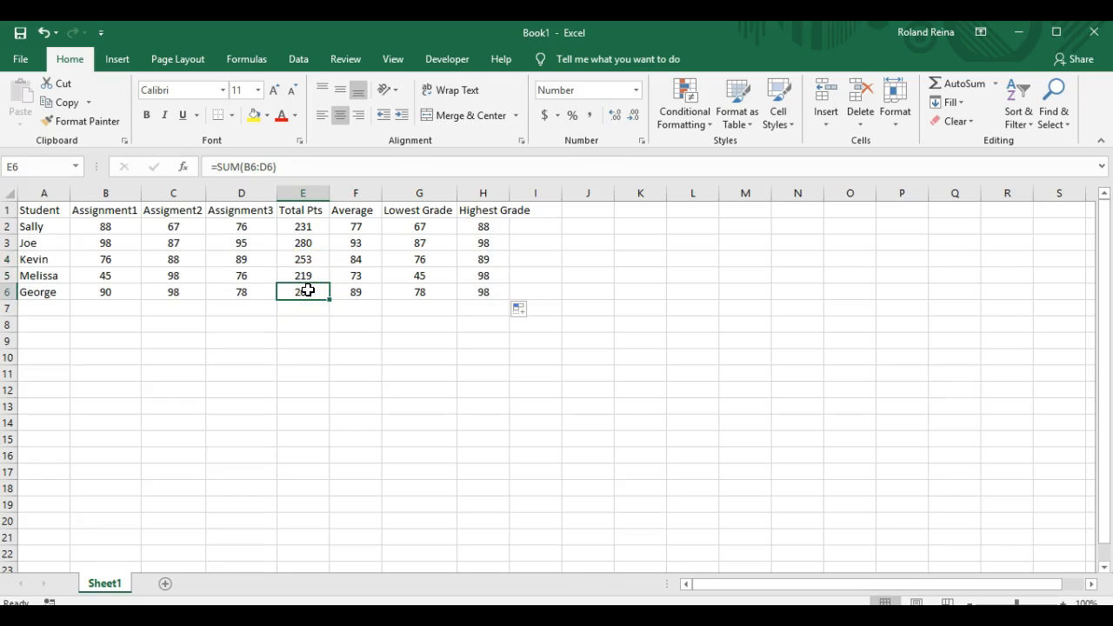
{"action": "left_click", "coordinate": [356, 292]}
{"action": "left_click", "coordinate": [408, 294]}
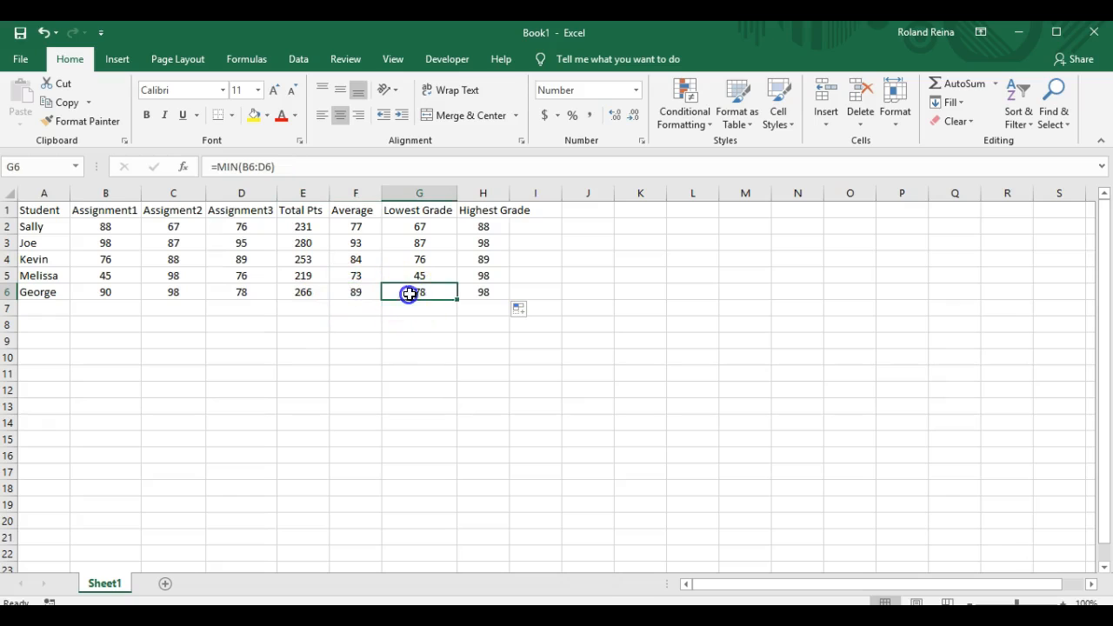
{"action": "left_click", "coordinate": [480, 293]}
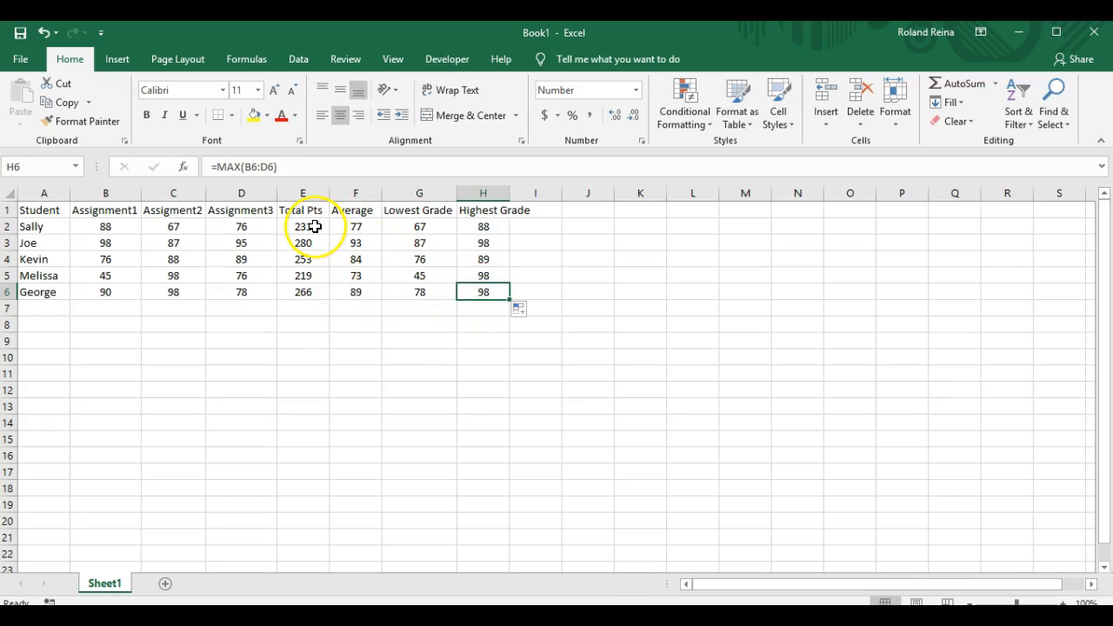